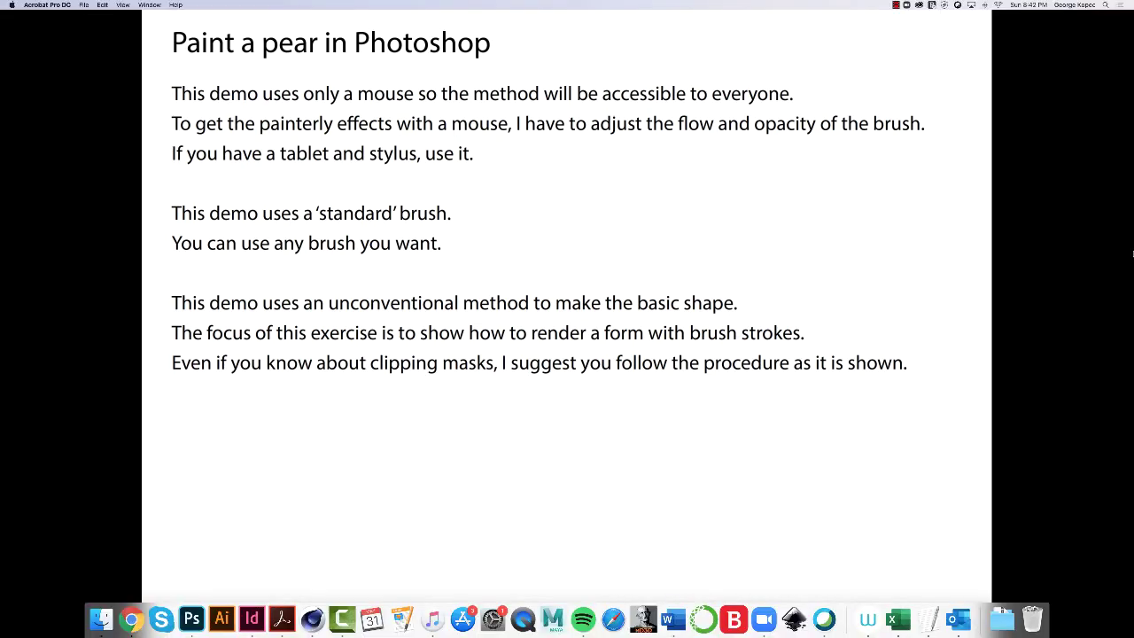
# Exit Acrobat's full-screen mode to show the whole Paint a pear intro page
pyautogui.press('Escape')
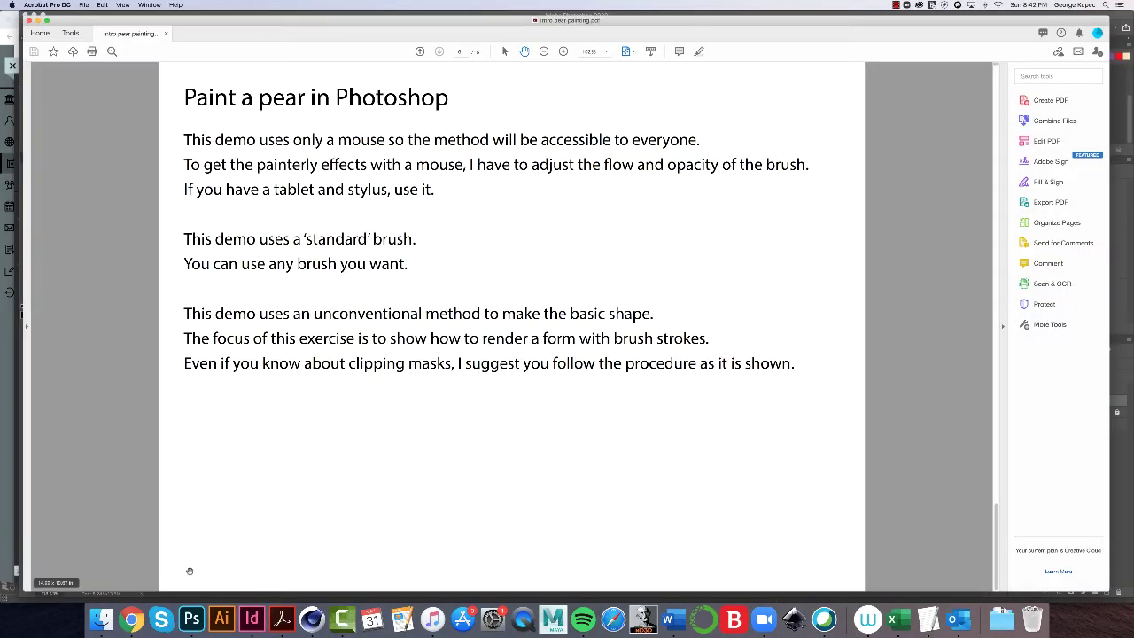
# Switch to the pear document in Photoshop and select the Brush tool
pyautogui.click(191, 618)
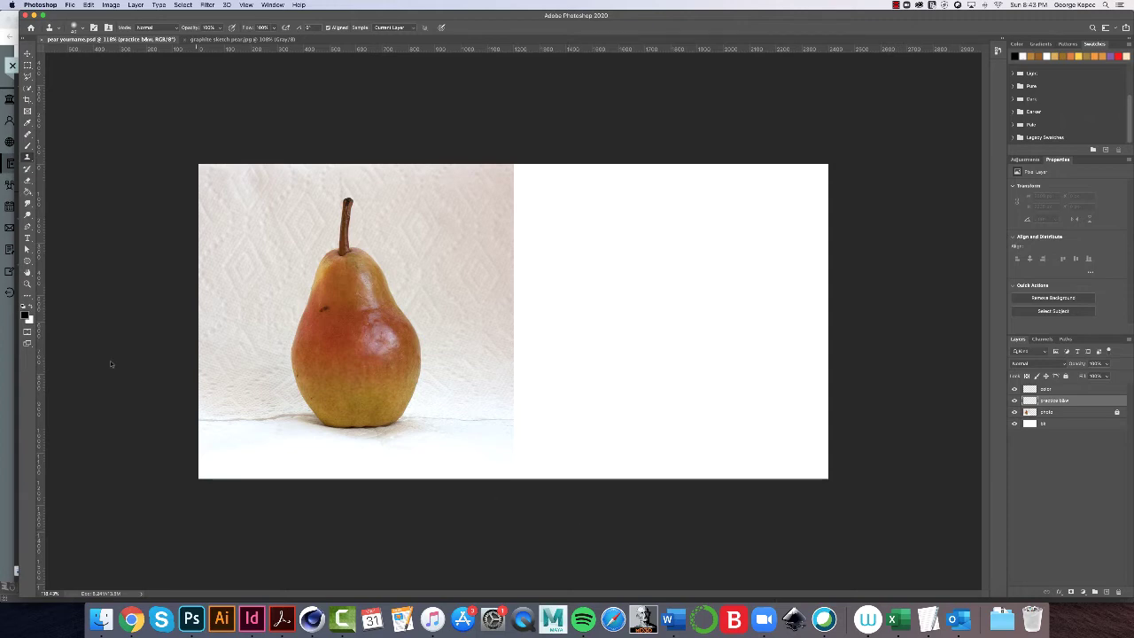
pyautogui.click(27, 145)
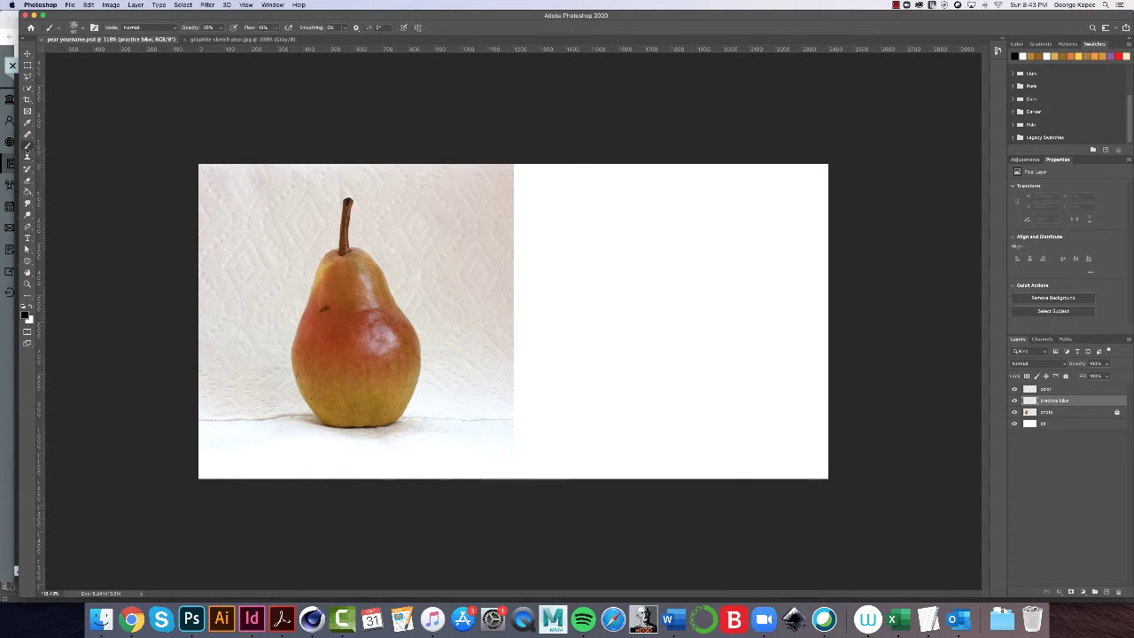
# Keep Pastel Medium Tip from Dry Media Brushes as the active brush and close the preset picker
pyautogui.click(84, 29)
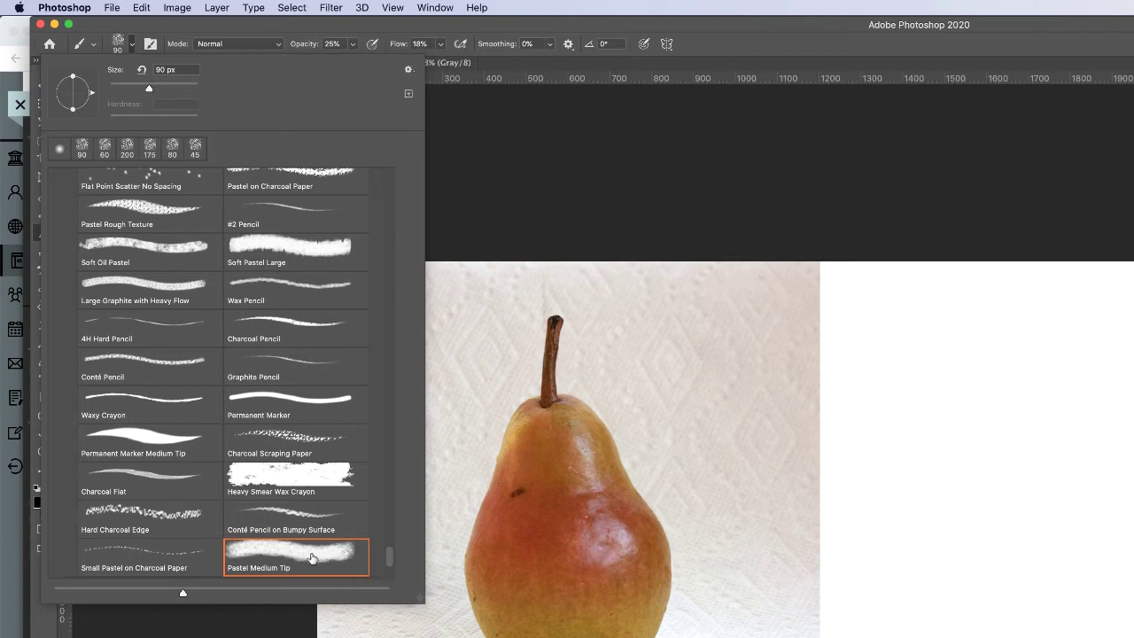
pyautogui.scroll(4, 389, 556)
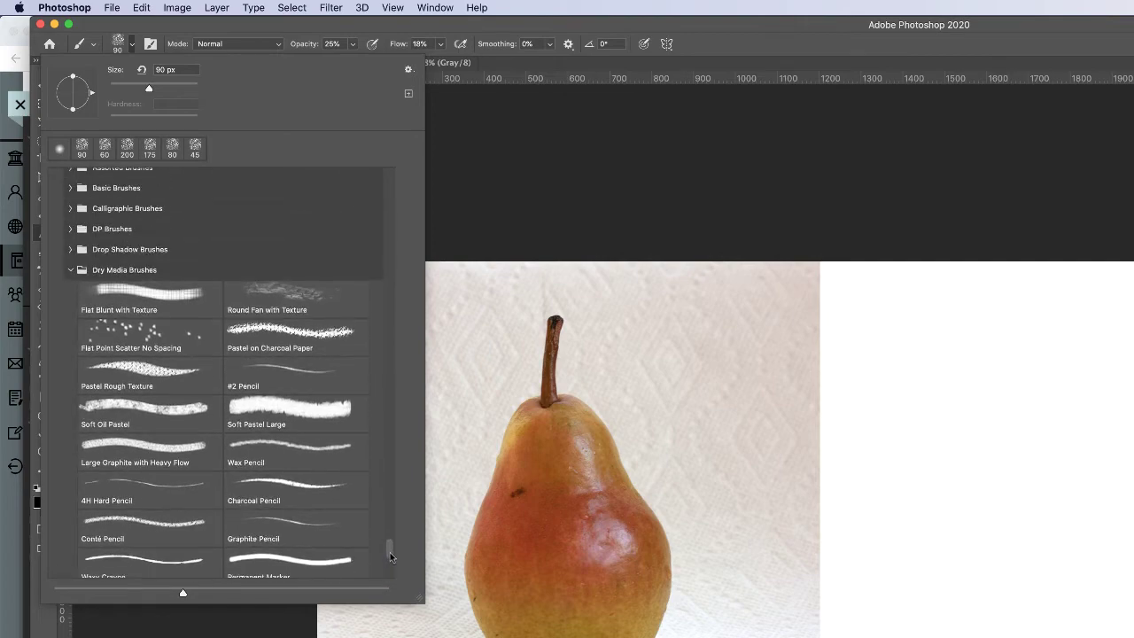
pyautogui.scroll(-6, 389, 557)
pyautogui.scroll(7, 390, 556)
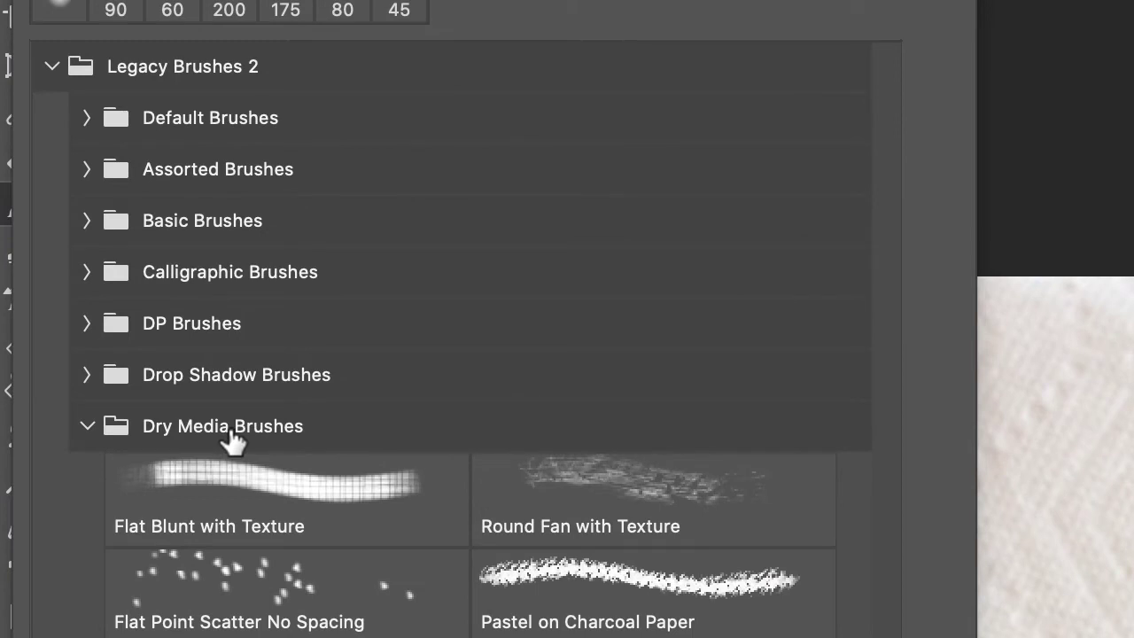
pyautogui.click(222, 426)
pyautogui.scroll(5, 266, 426)
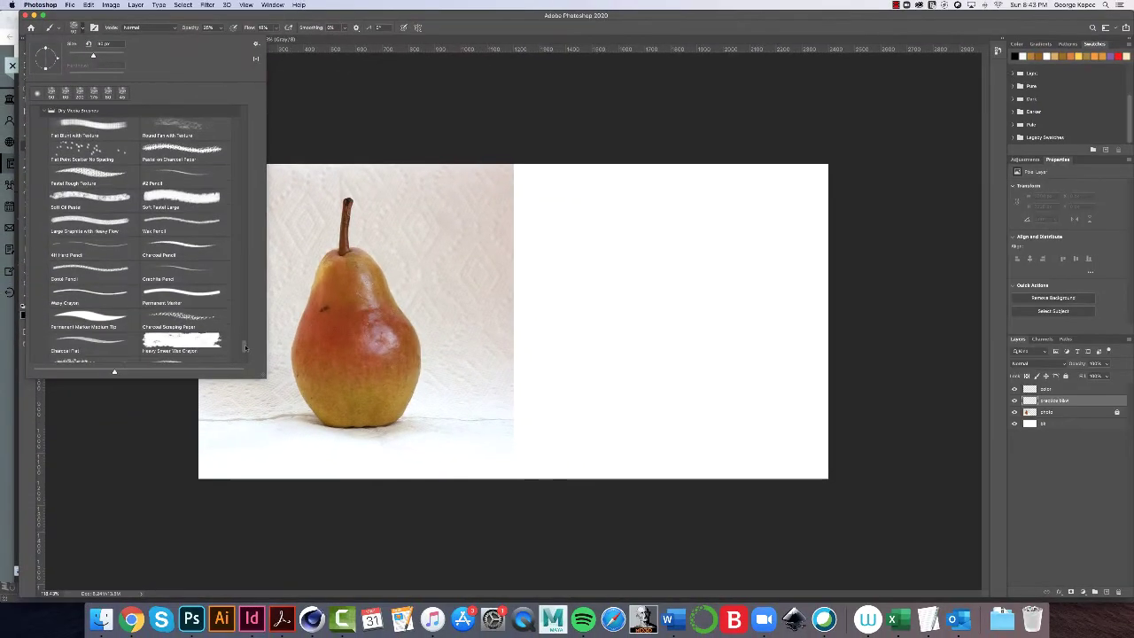
pyautogui.scroll(-5, 244, 347)
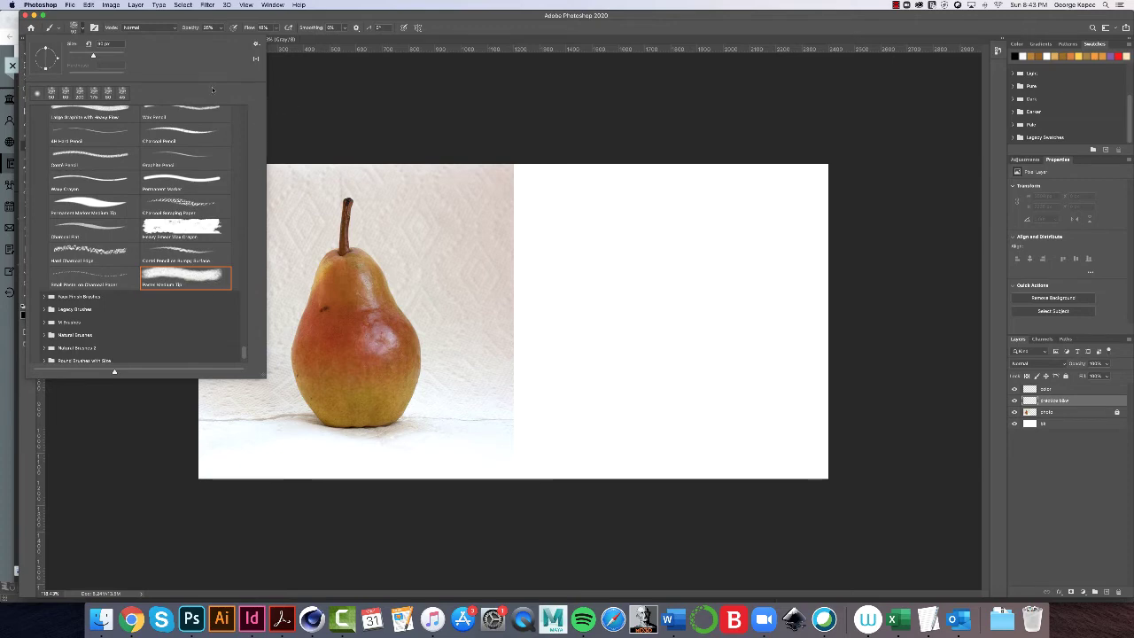
pyautogui.click(341, 77)
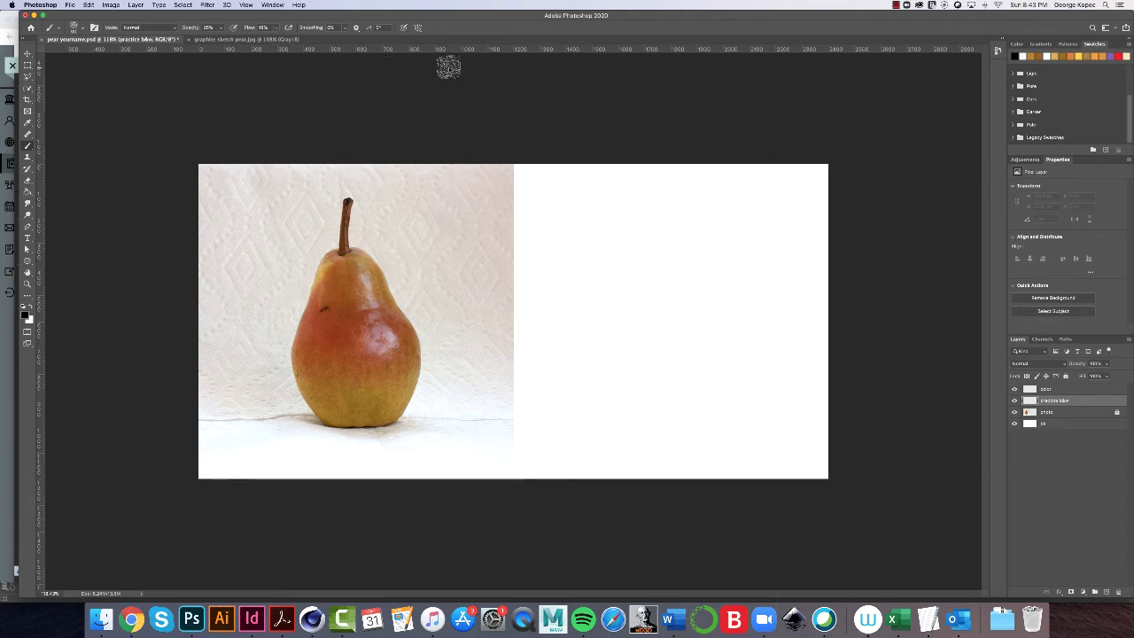
# Show the Swatches panel from the Window menu and float it over the canvas
pyautogui.click(272, 5)
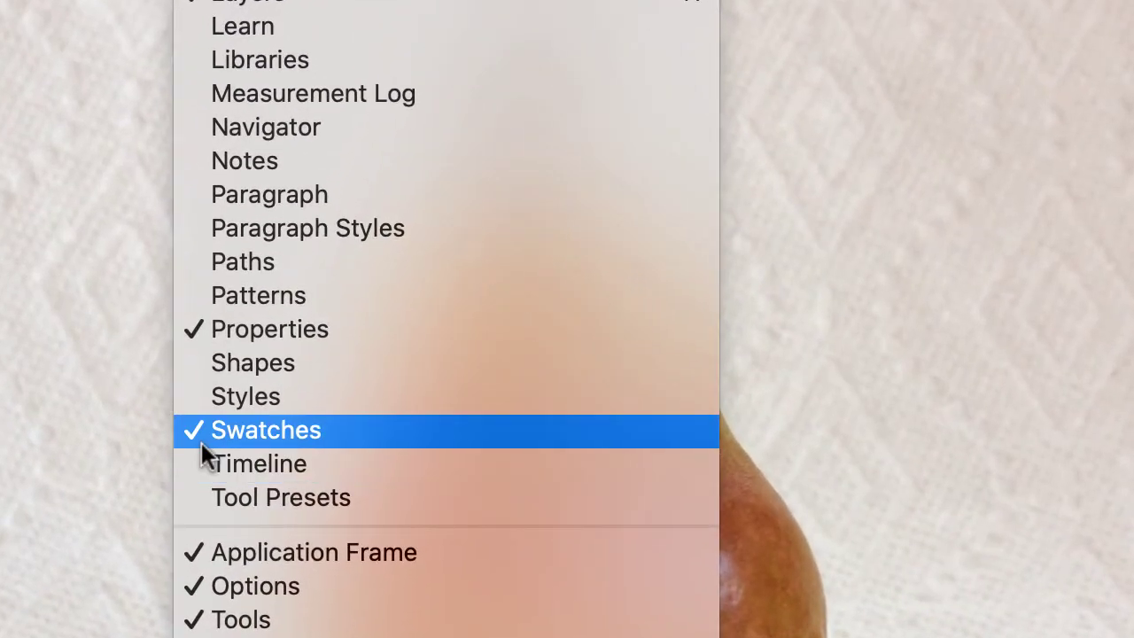
pyautogui.click(201, 444)
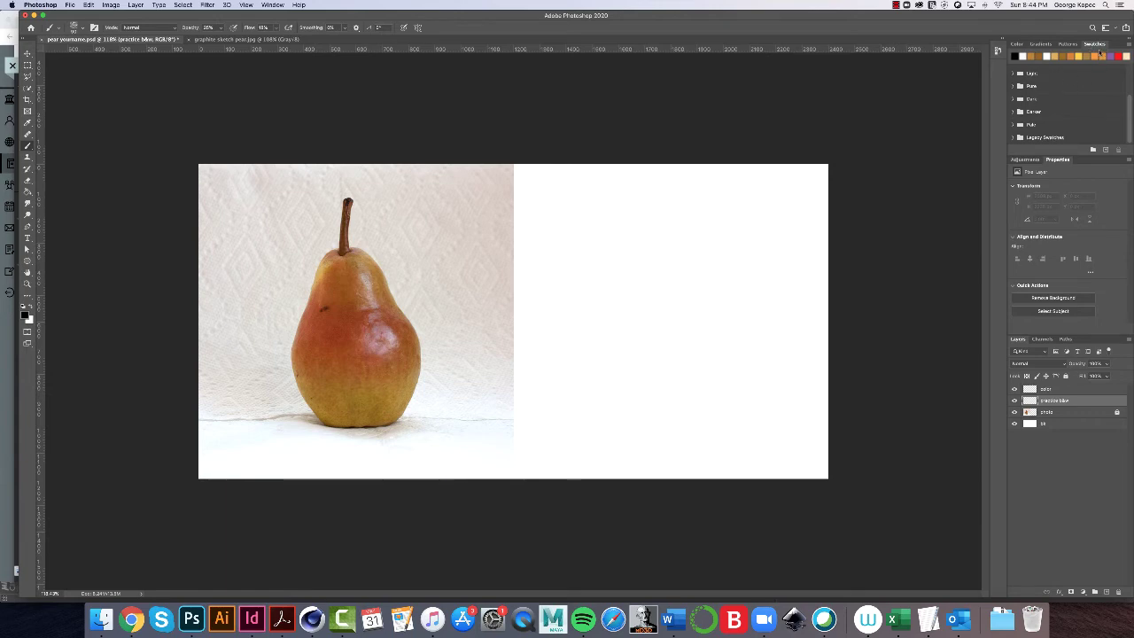
pyautogui.moveTo(1097, 44); pyautogui.dragTo(390, 84)
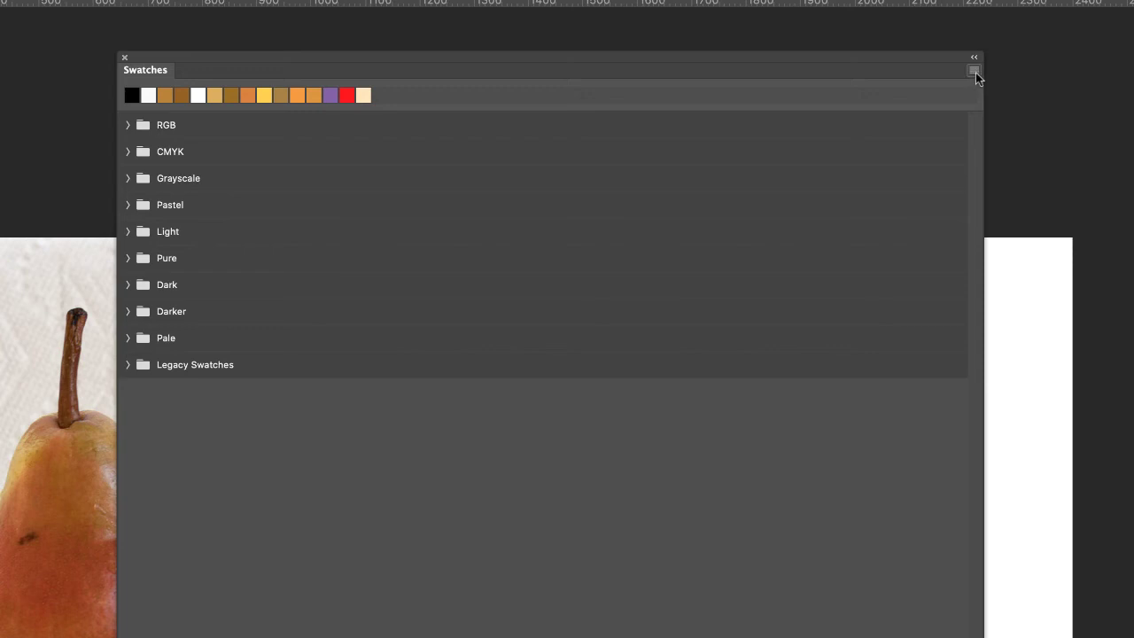
# Expand Legacy Swatches to reveal ANPA Colors, DIC Color Guide and the Pantone libraries
pyautogui.click(973, 71)
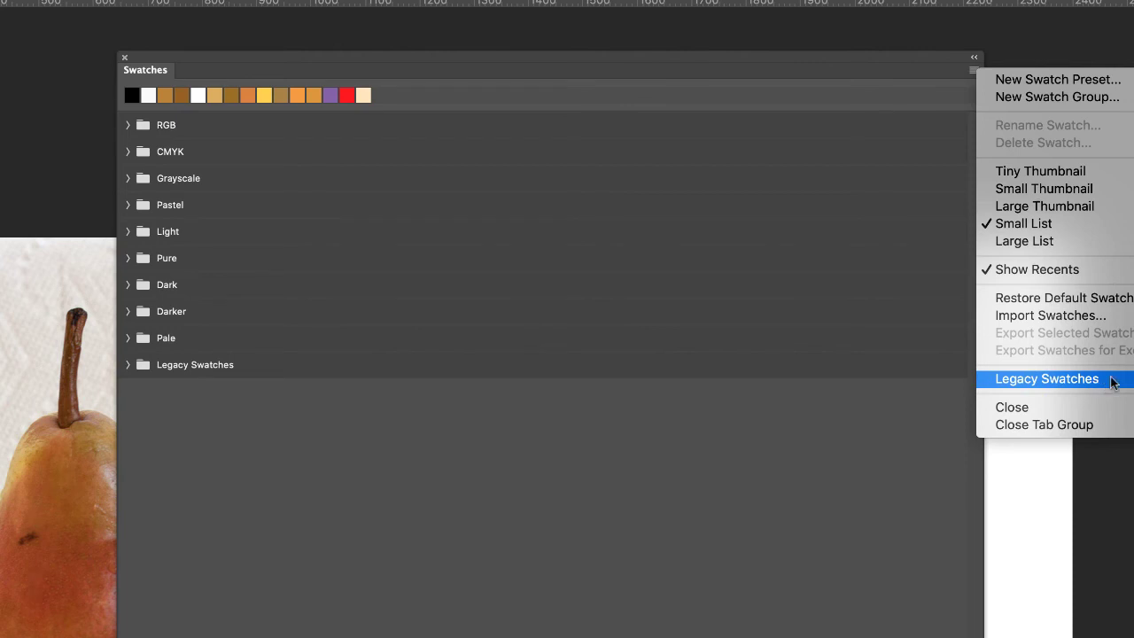
pyautogui.click(865, 191)
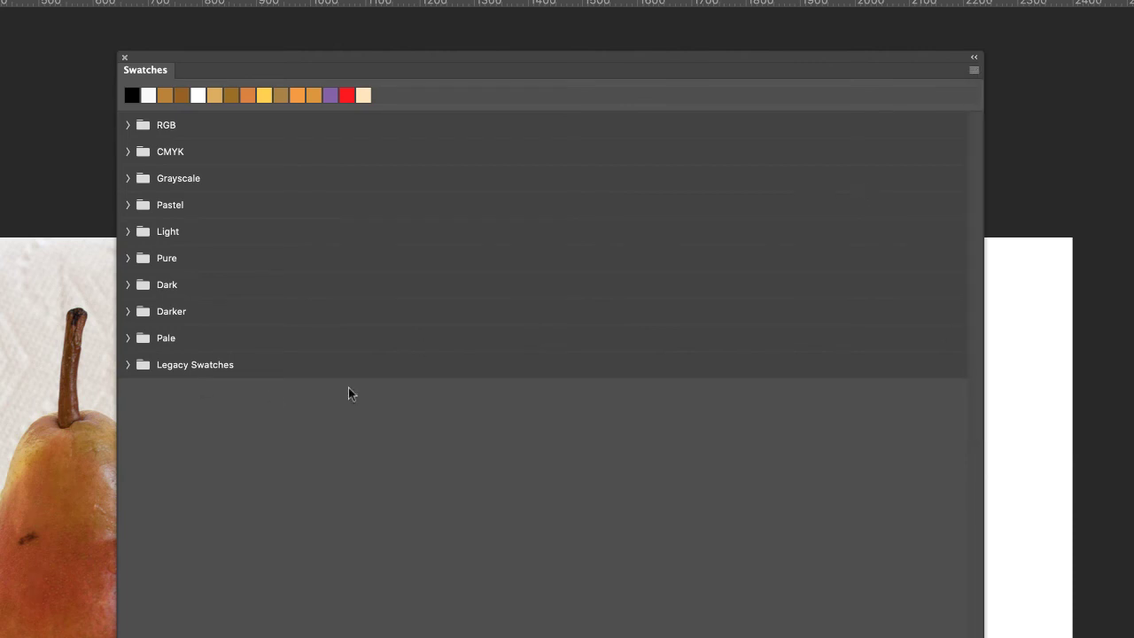
pyautogui.click(125, 364)
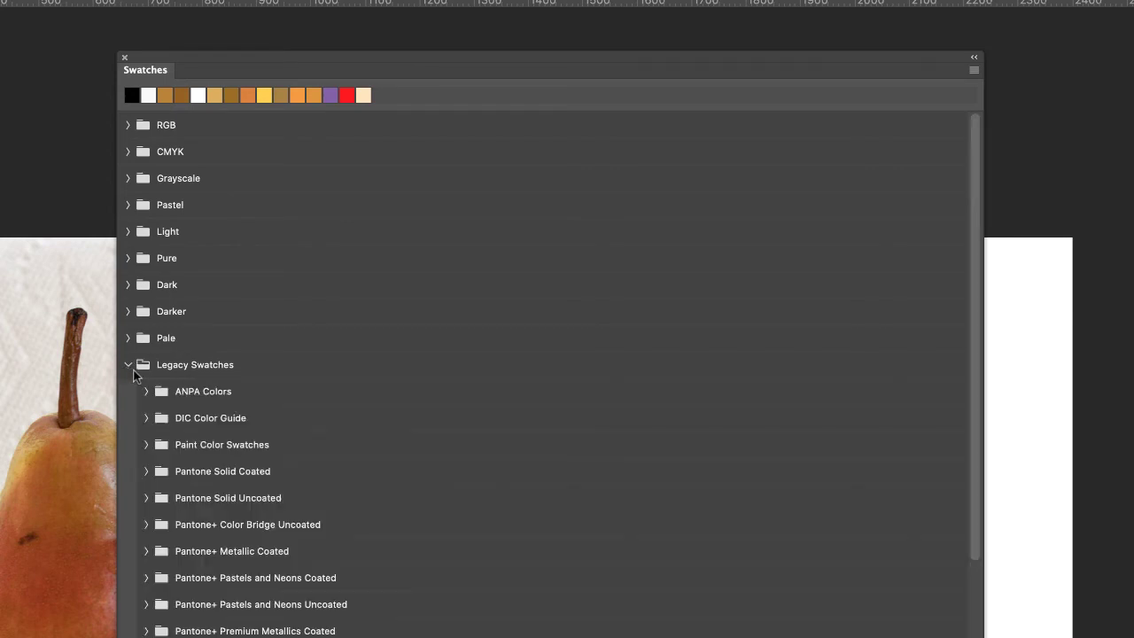
pyautogui.scroll(-1, 310, 458)
pyautogui.scroll(-1, 304, 461)
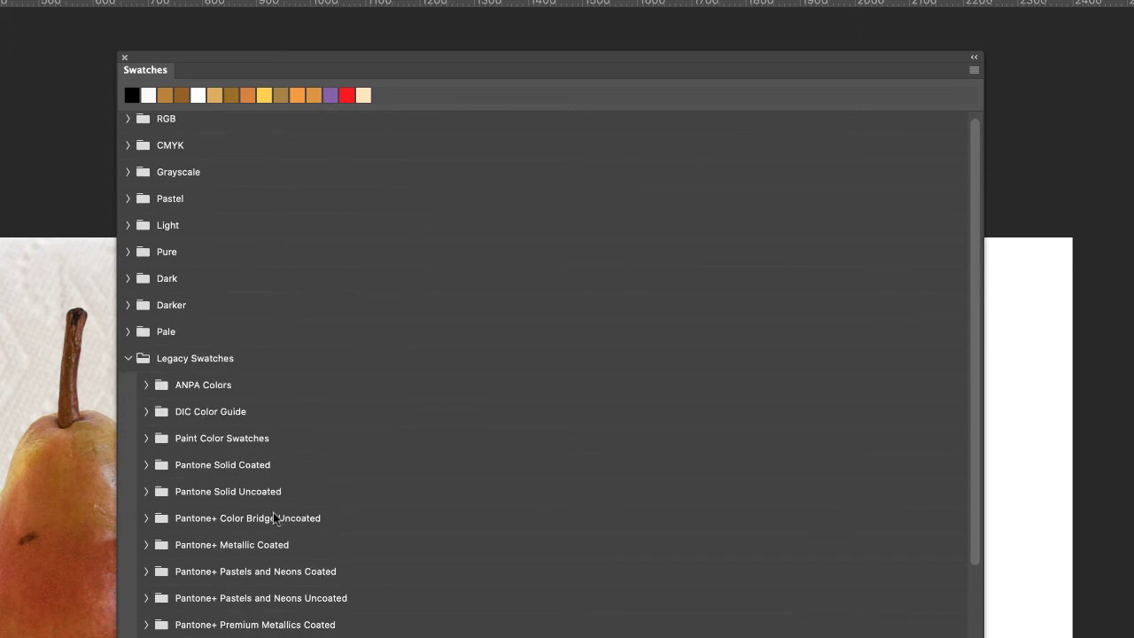
pyautogui.scroll(-3, 312, 525)
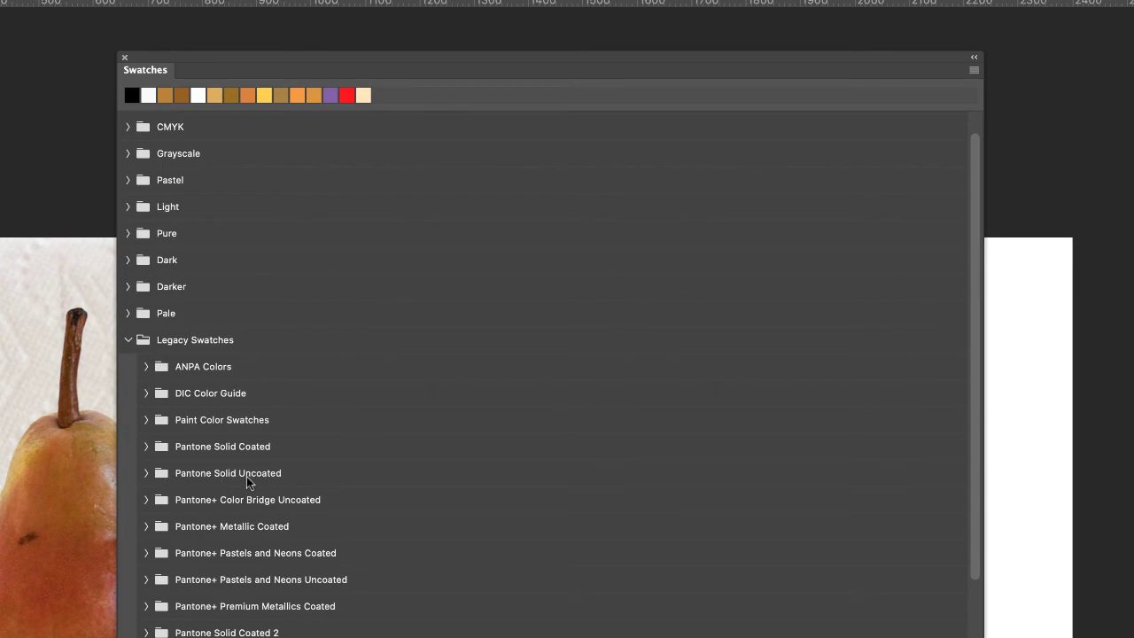
# Pick PANTONE 116 U and PANTONE 1265 U from the Pantone Solid Uncoated book
pyautogui.click(147, 476)
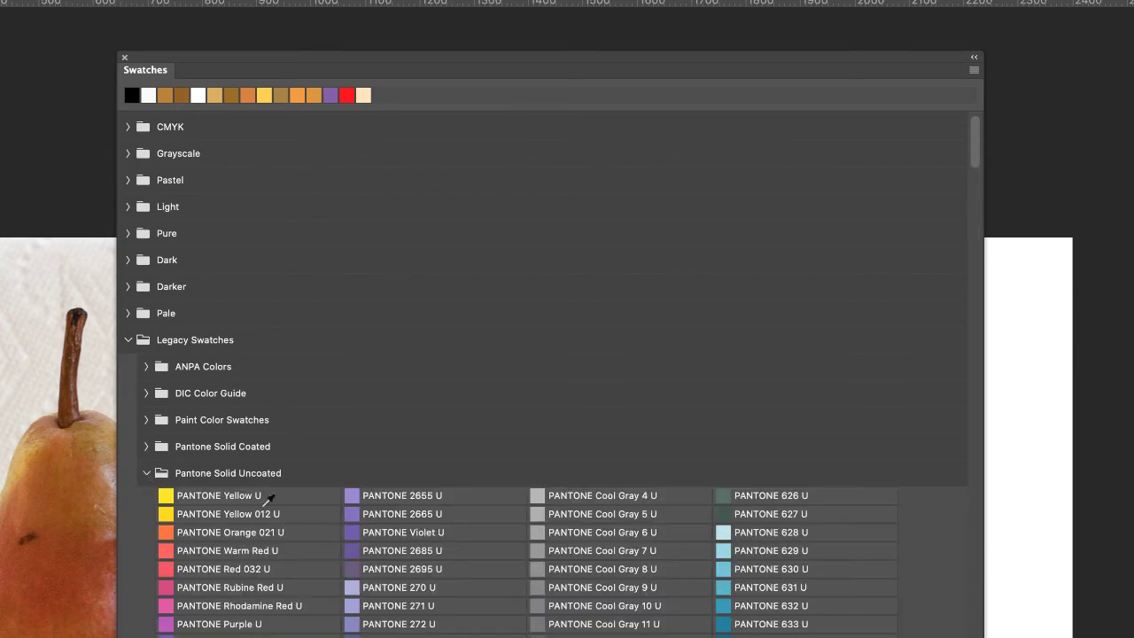
pyautogui.scroll(-10, 302, 510)
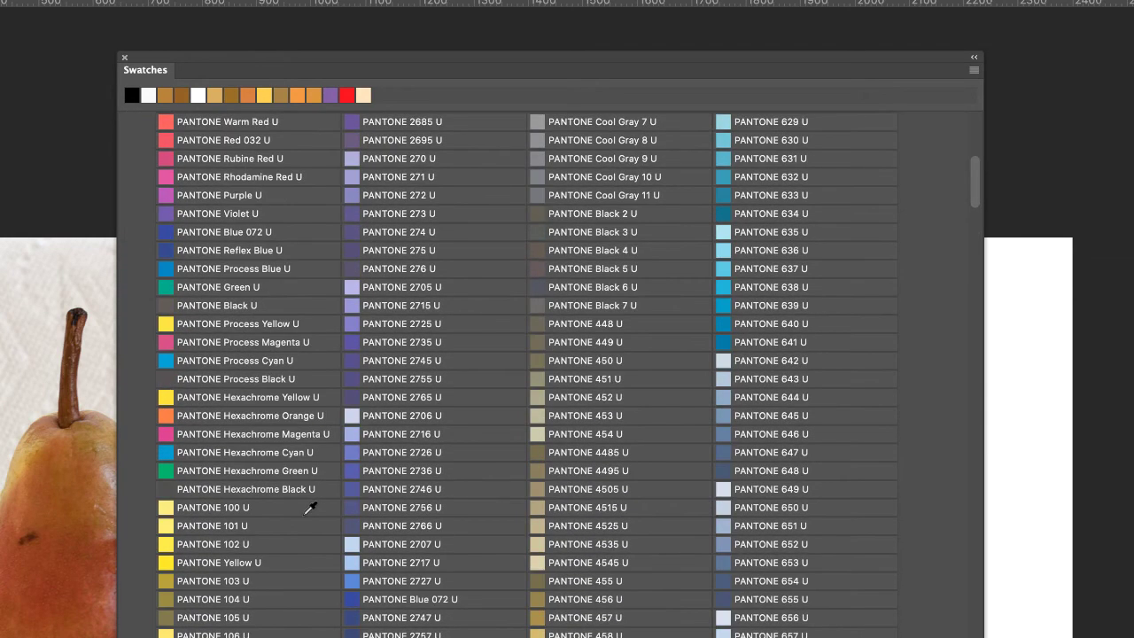
pyautogui.scroll(-8, 309, 508)
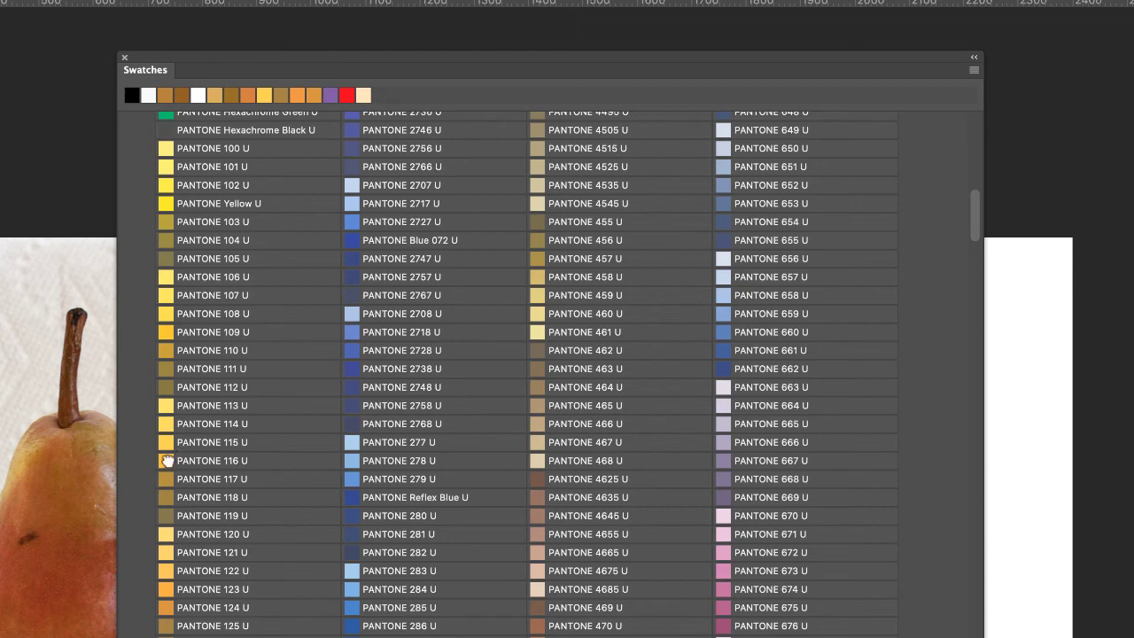
pyautogui.click(170, 458)
pyautogui.scroll(-1, 271, 498)
pyautogui.scroll(-8, 273, 502)
pyautogui.scroll(-2, 266, 505)
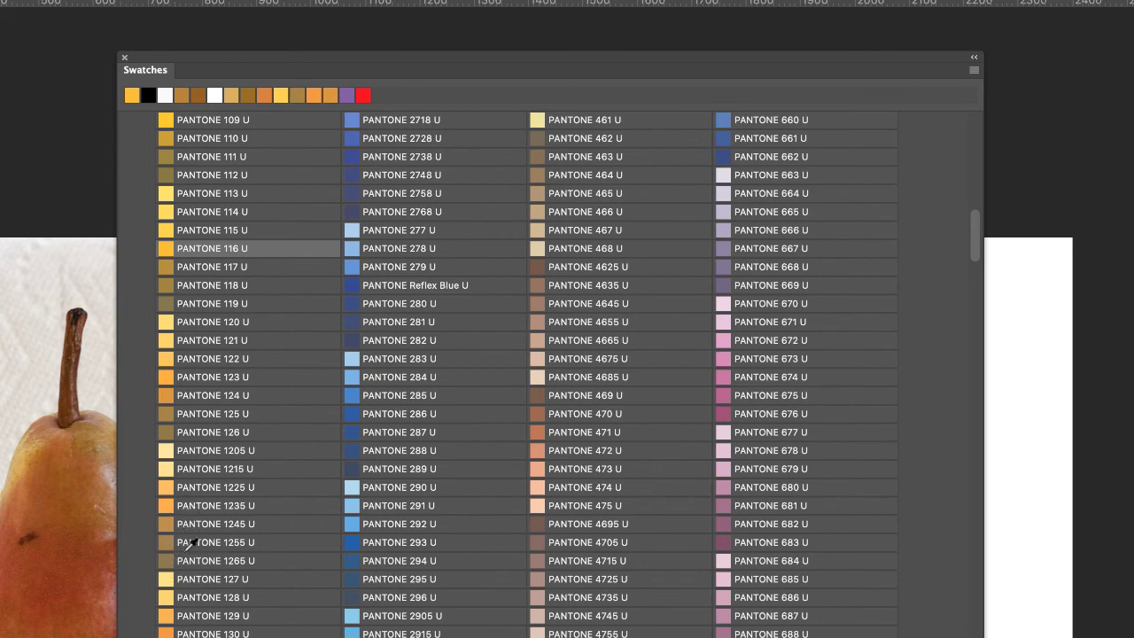
pyautogui.scroll(-1, 189, 537)
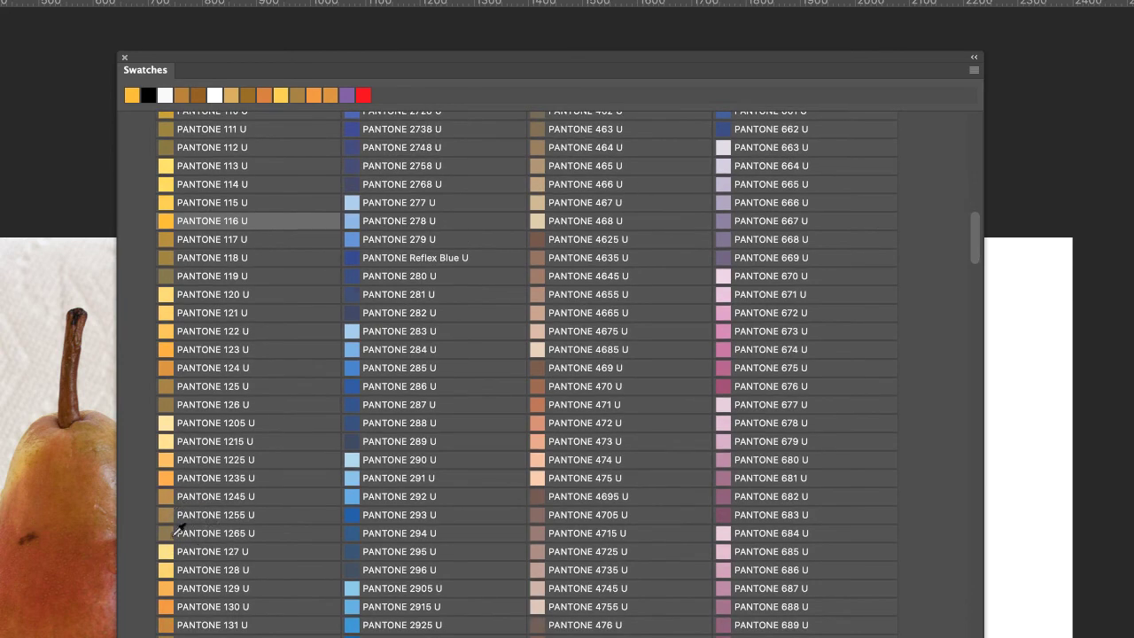
pyautogui.click(177, 532)
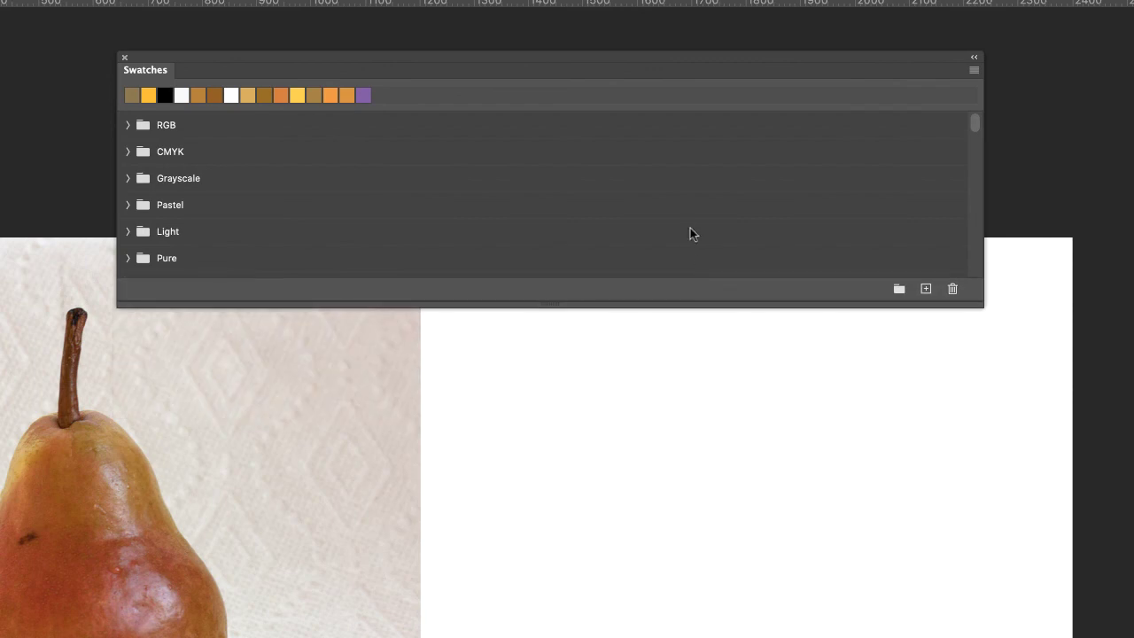
# Move the Swatches panel up and right, just above the canvas's top-right area
pyautogui.moveTo(576, 68); pyautogui.dragTo(840, 9)
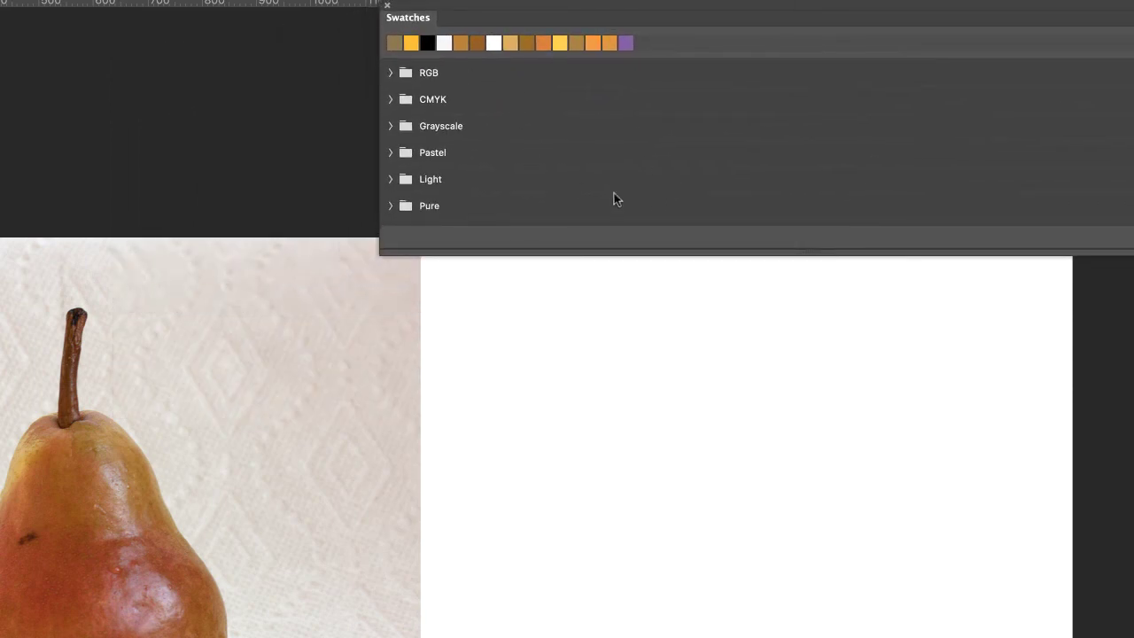